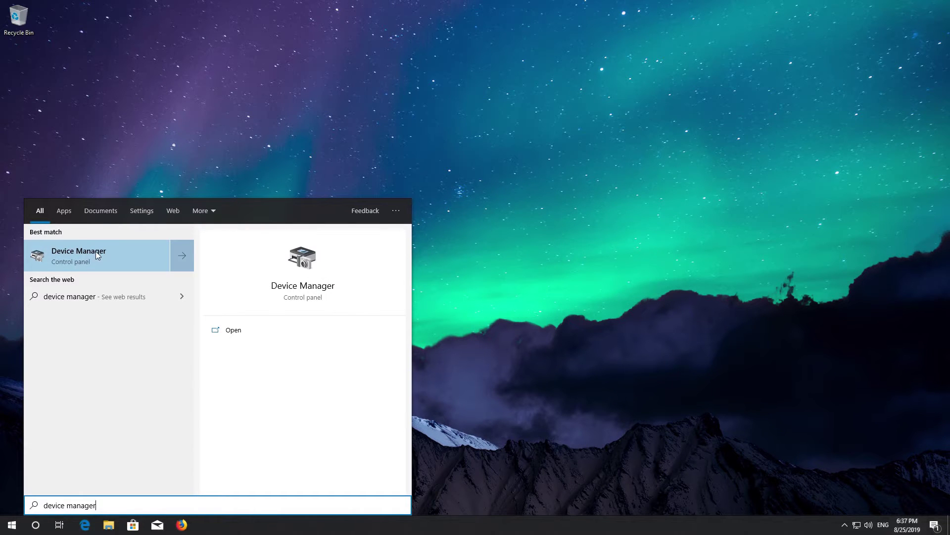
# Open Device Manager and expand the Sound, video and game controllers category
pyautogui.click(96, 252)
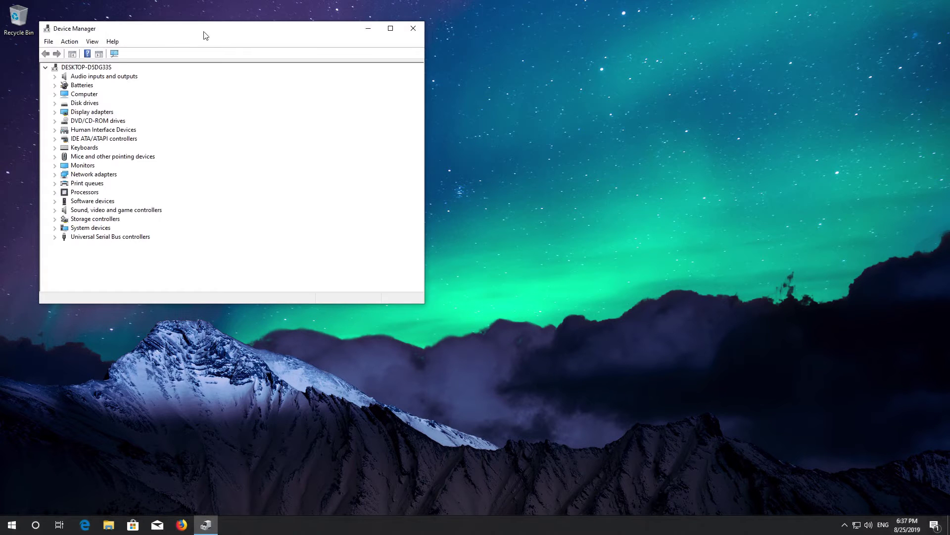
pyautogui.moveTo(205, 34); pyautogui.dragTo(426, 92)
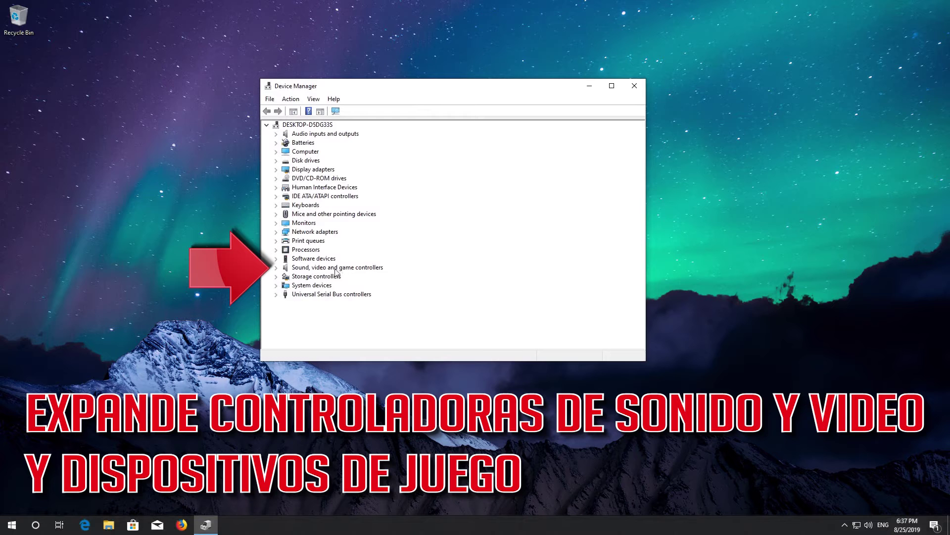
pyautogui.click(275, 268)
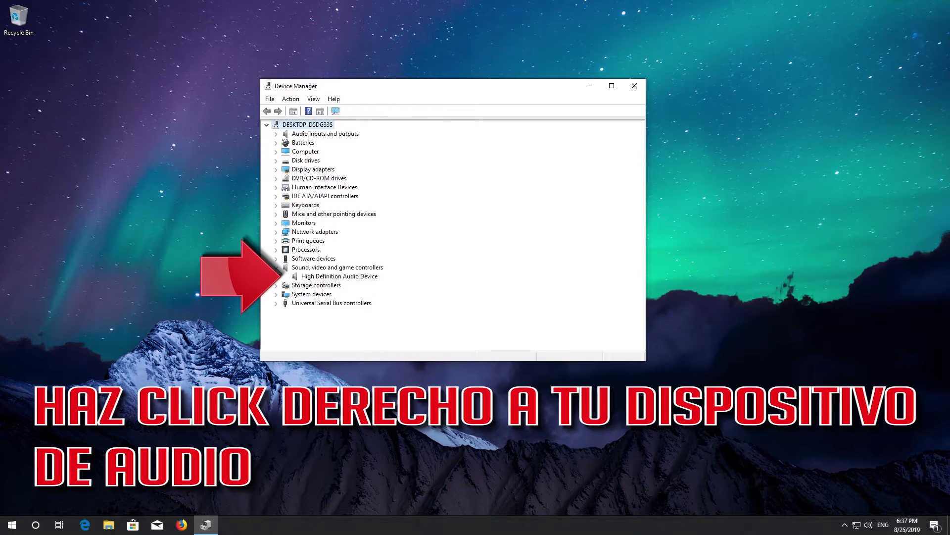
# Search automatically for an updated driver for the High Definition Audio Device, including a search on Windows Update
pyautogui.click(296, 276)
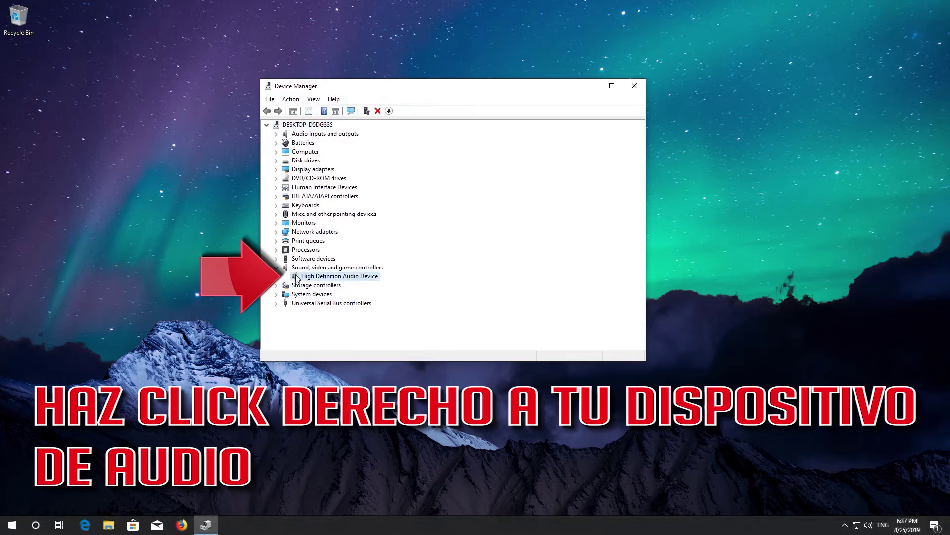
pyautogui.rightClick(341, 277)
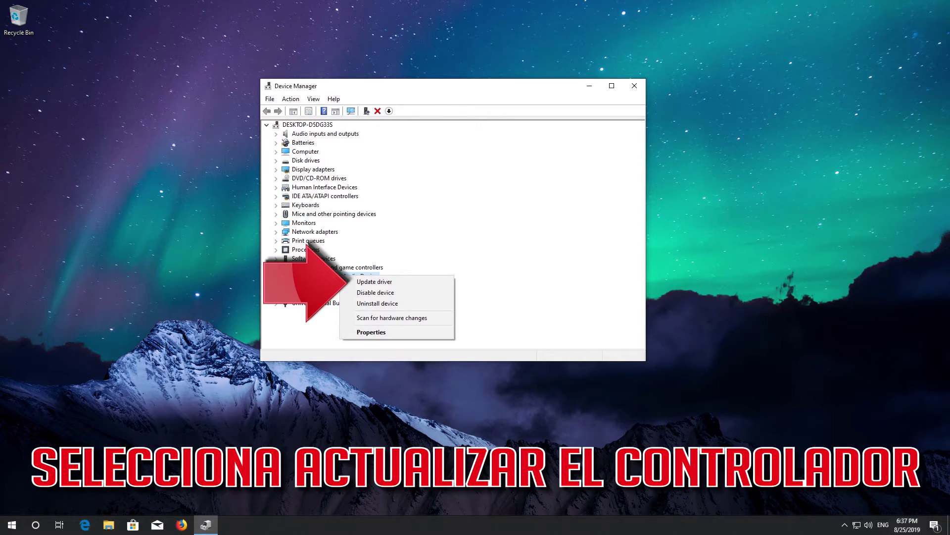
pyautogui.click(390, 282)
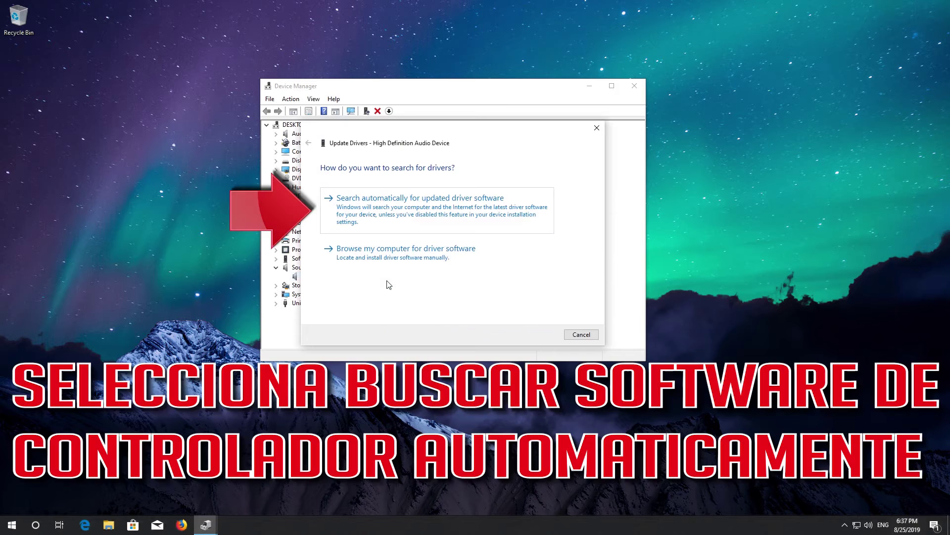
pyautogui.click(435, 216)
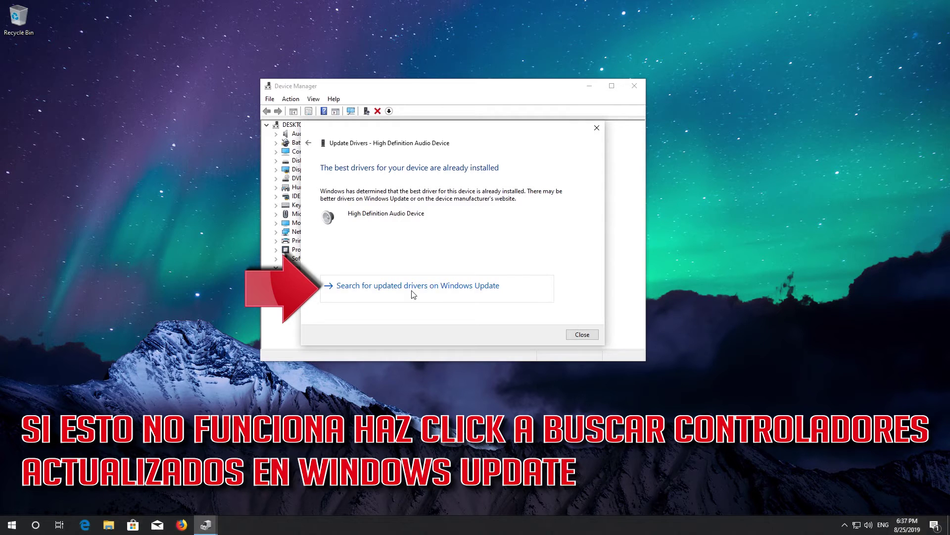
pyautogui.click(413, 286)
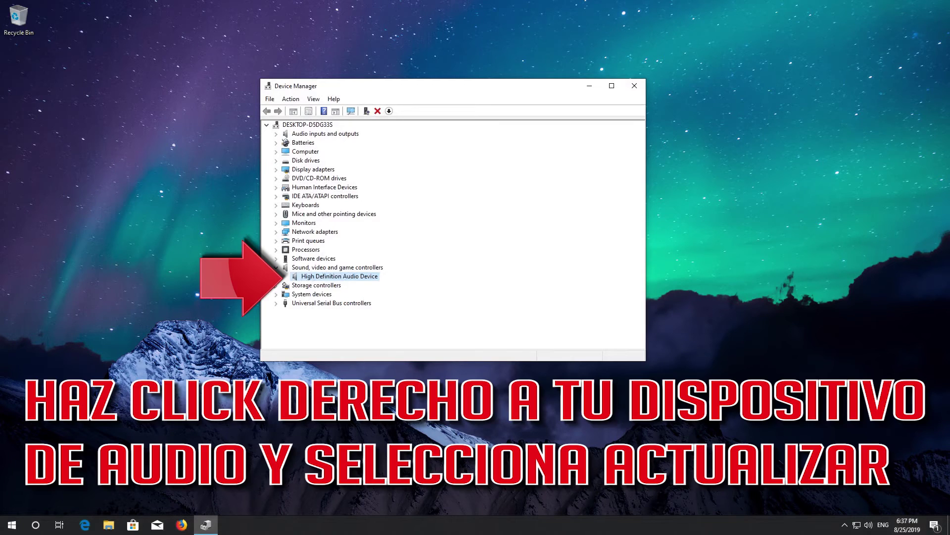
# Manually install the High Definition Audio Device driver from the list of available drivers on the computer, accepting the compatibility warning
pyautogui.rightClick(317, 278)
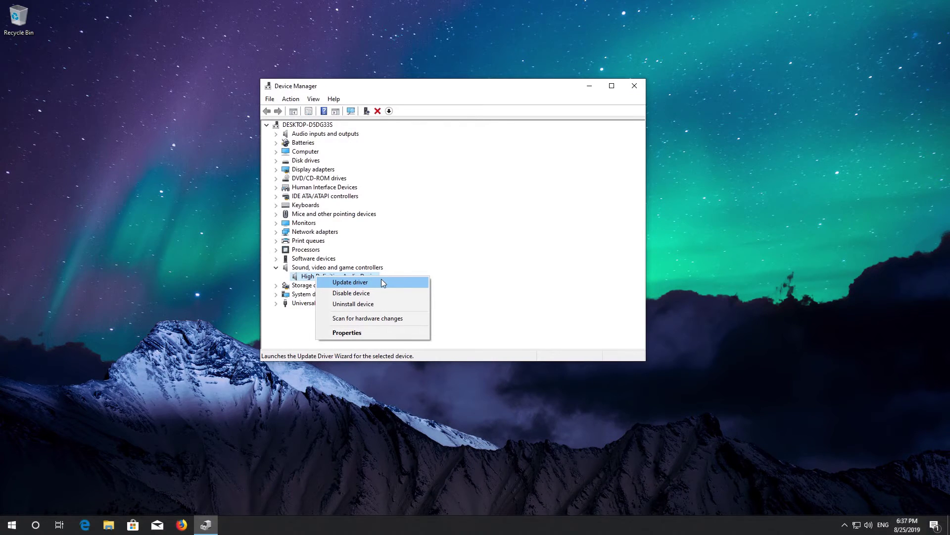
pyautogui.click(382, 281)
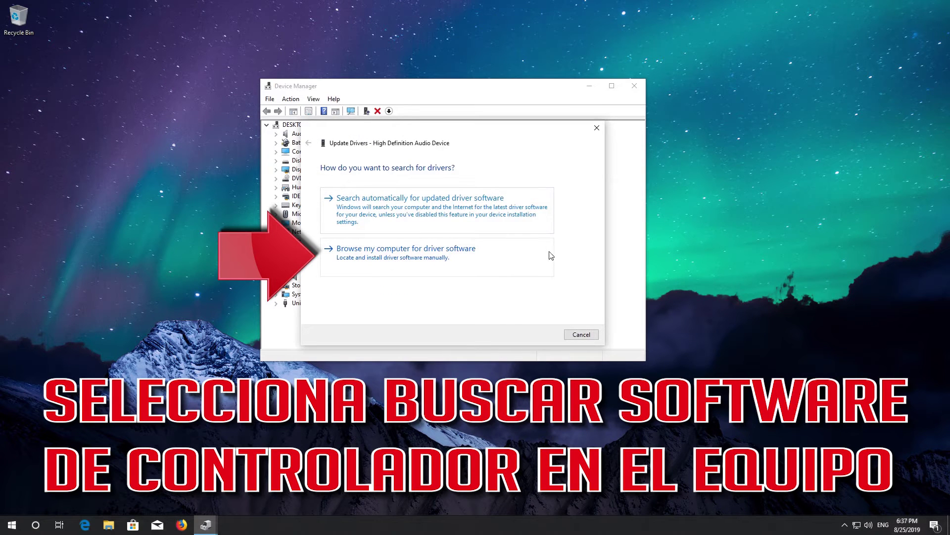
pyautogui.click(444, 255)
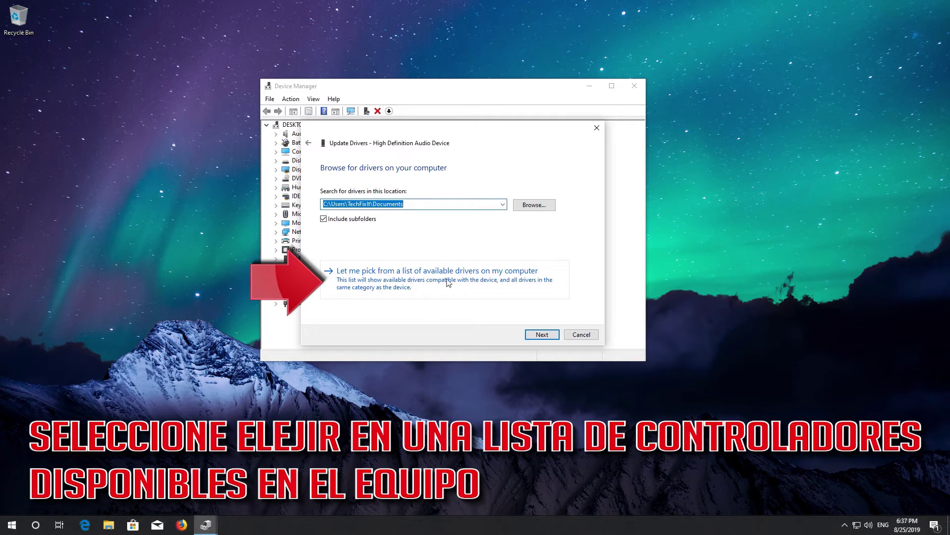
pyautogui.click(520, 282)
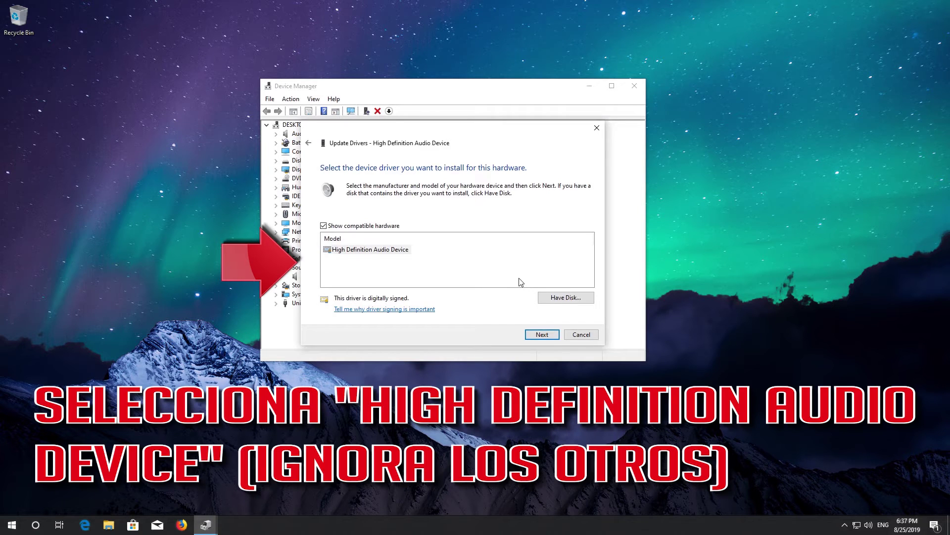
pyautogui.click(337, 252)
pyautogui.click(542, 335)
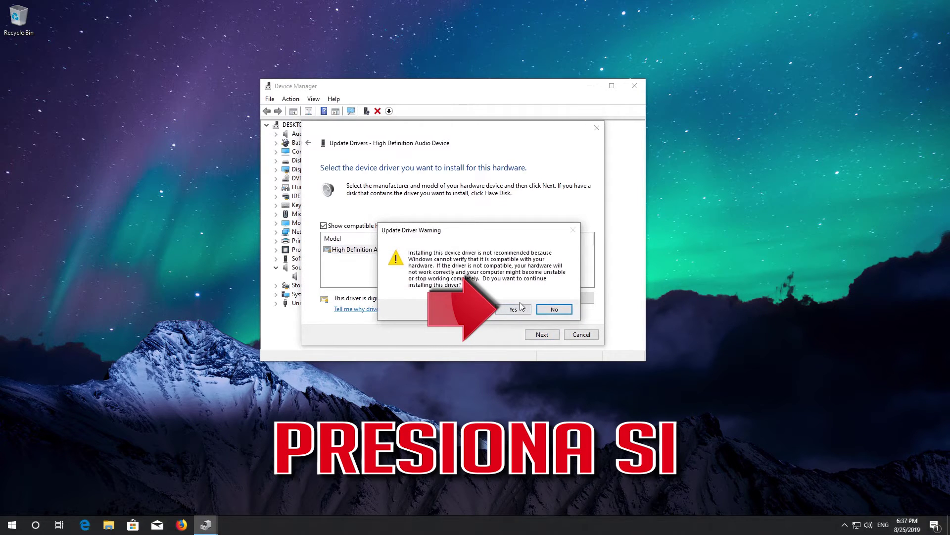
pyautogui.click(513, 309)
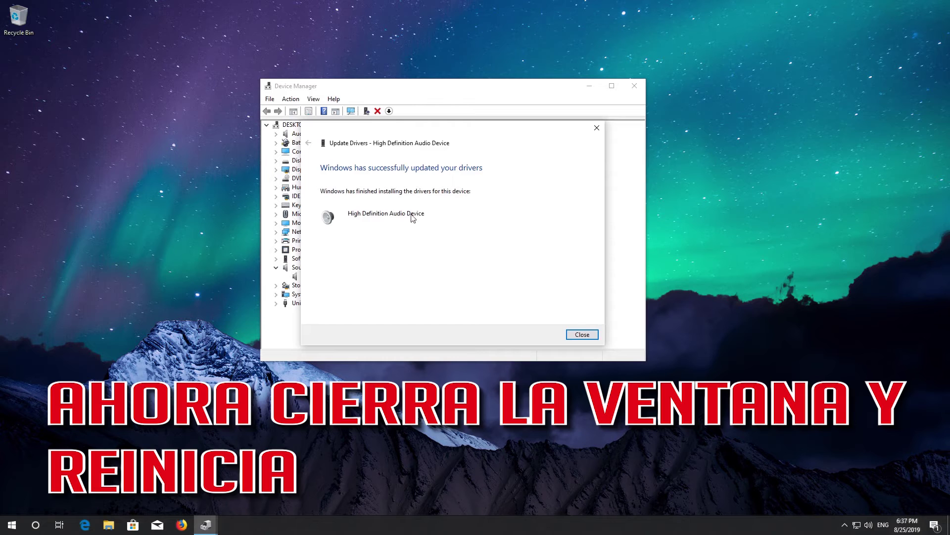
pyautogui.click(571, 332)
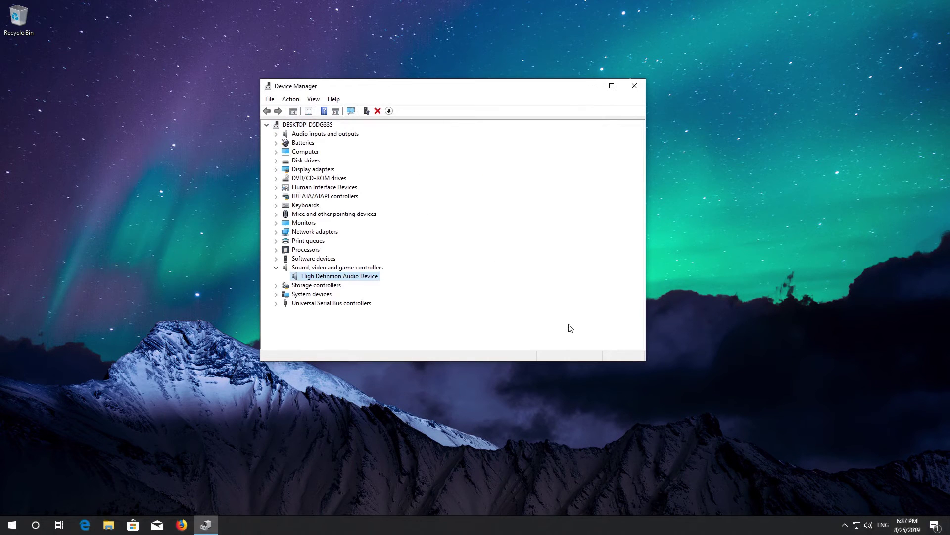
# Close Device Manager and restart the computer
pyautogui.click(634, 86)
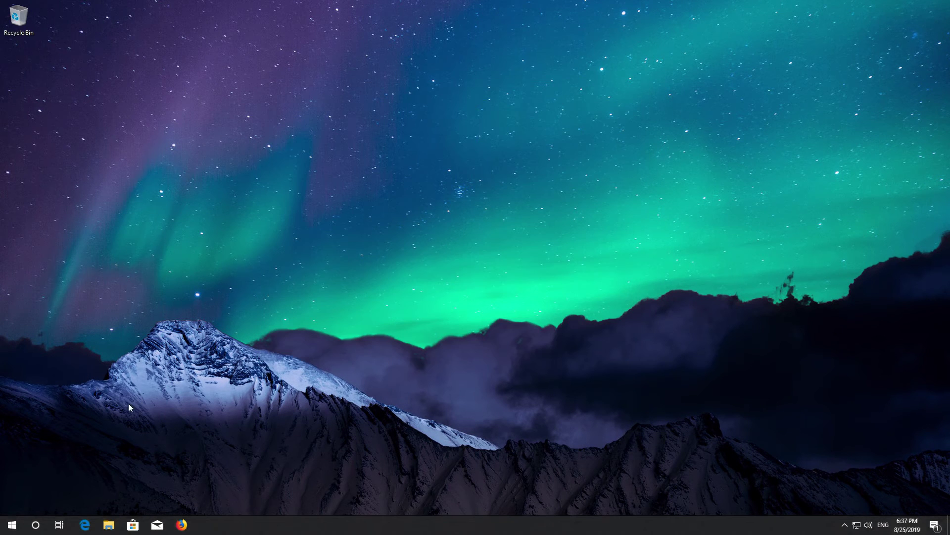
pyautogui.click(12, 524)
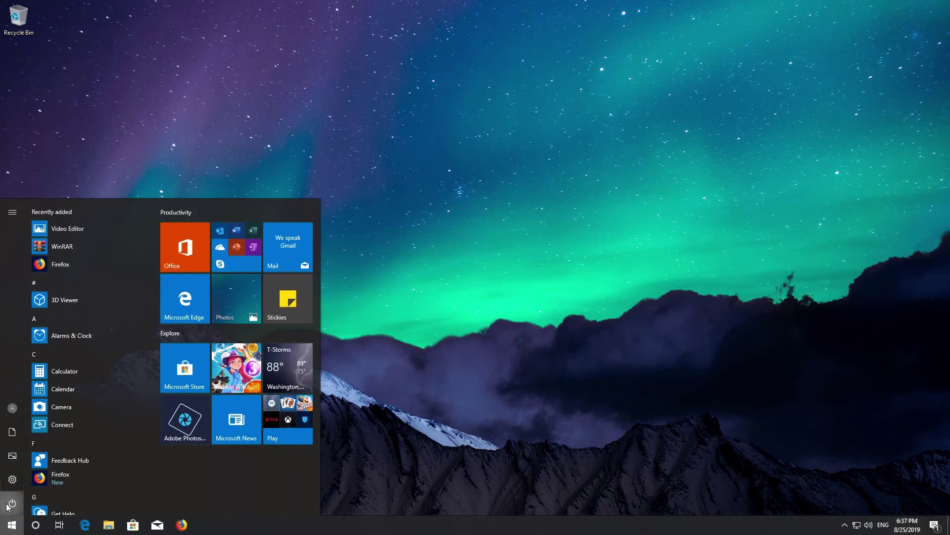
pyautogui.click(11, 503)
pyautogui.click(43, 473)
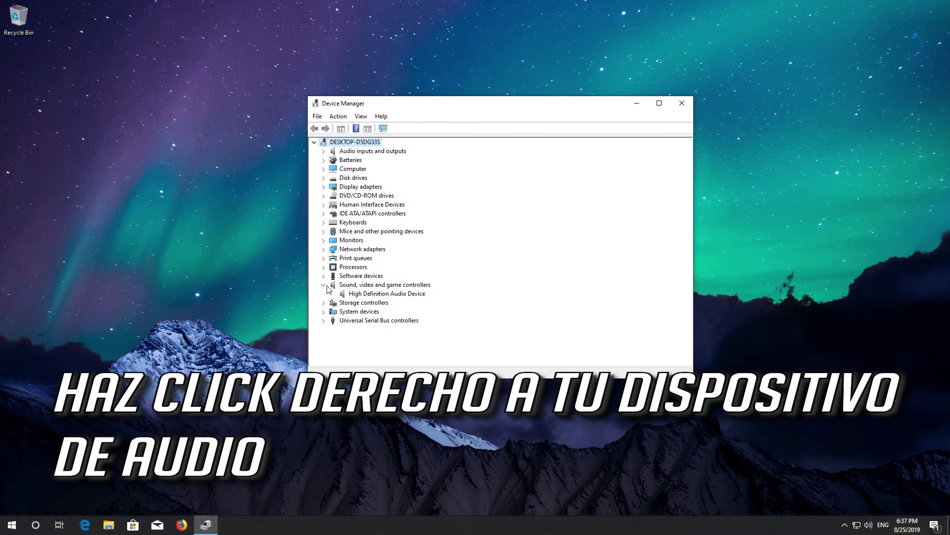
# Uninstall the High Definition Audio Device in Device Manager and scan for hardware changes
pyautogui.click(363, 294)
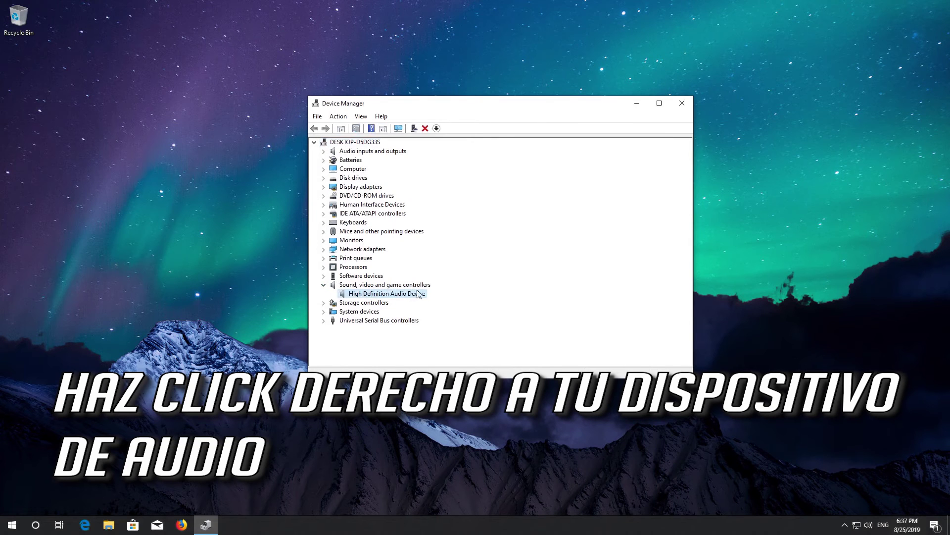
pyautogui.rightClick(385, 295)
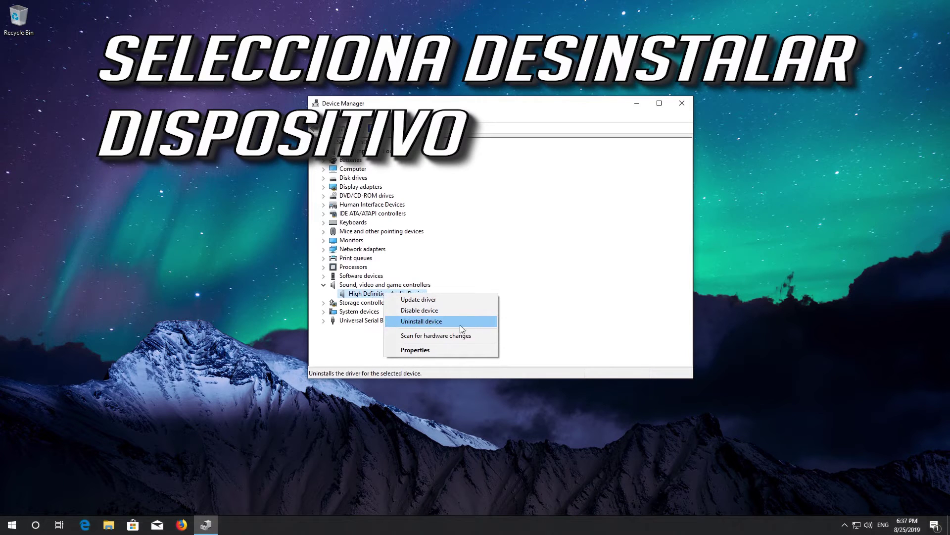
pyautogui.click(429, 321)
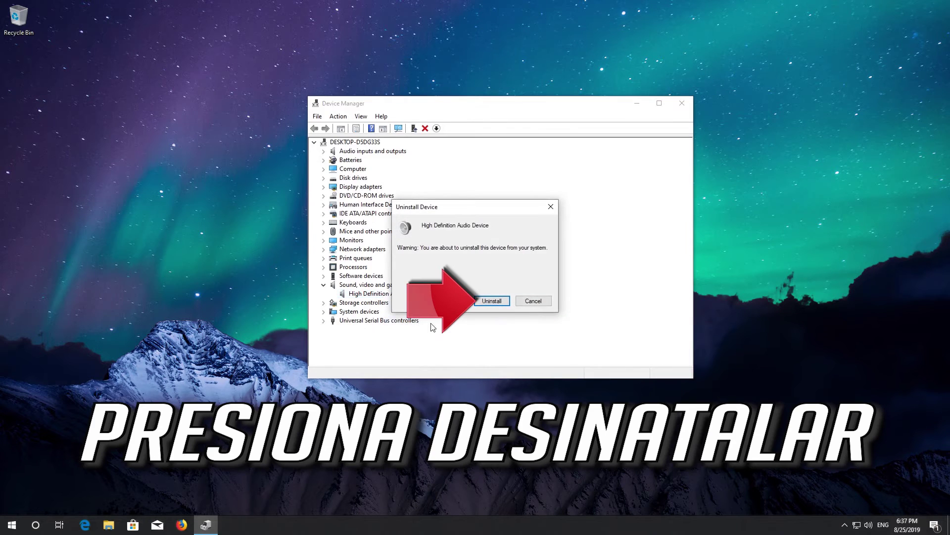
pyautogui.click(497, 301)
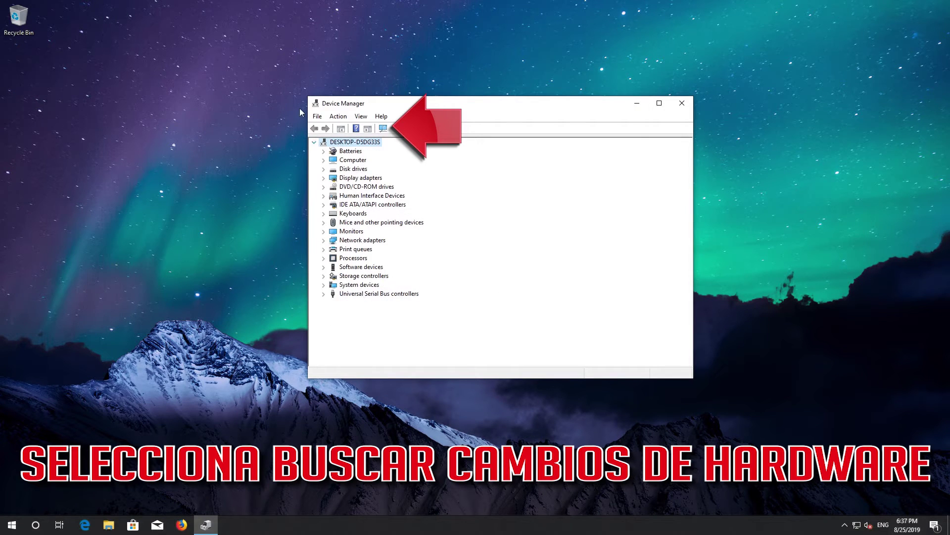
pyautogui.click(384, 129)
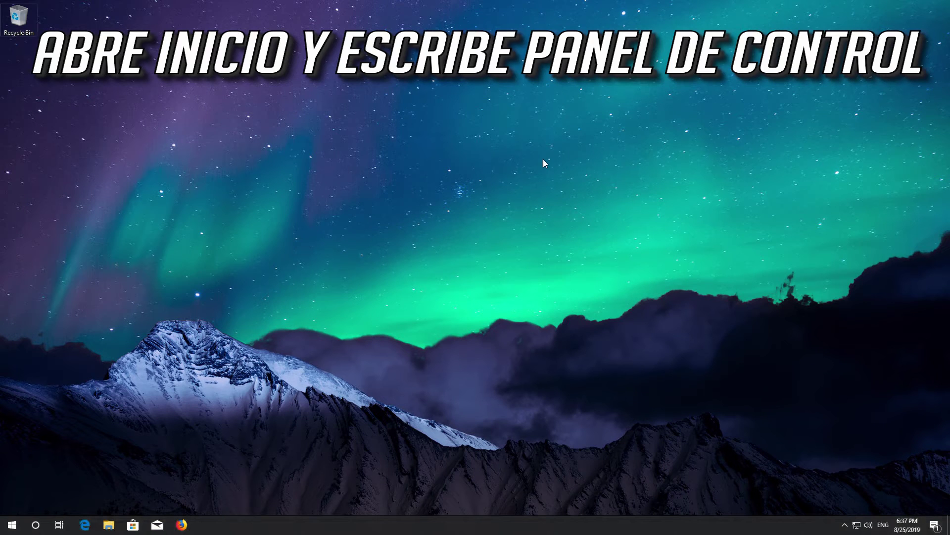
# Open the Sound settings from Control Panel's Hardware and Sound category and close the Control Panel window behind them
pyautogui.press('super')
pyautogui.write('control ')
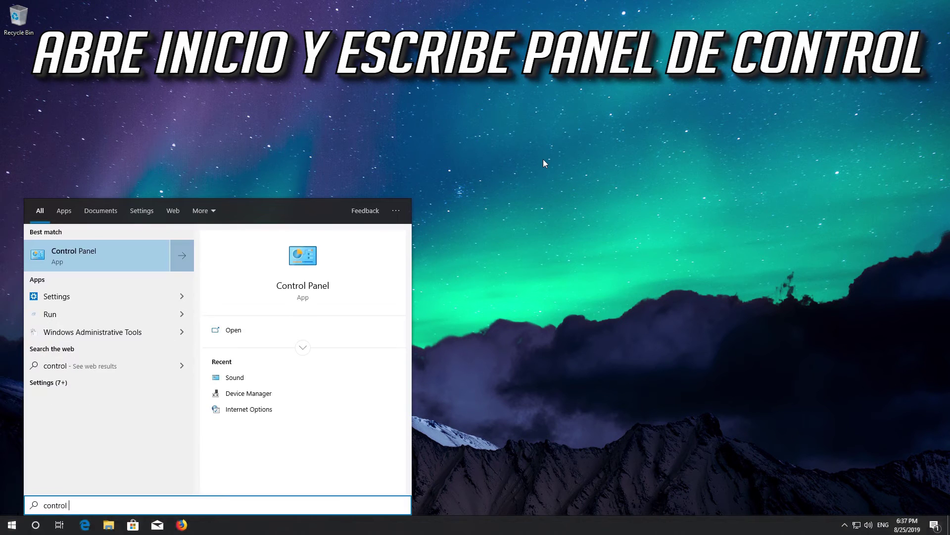
pyautogui.write('panel')
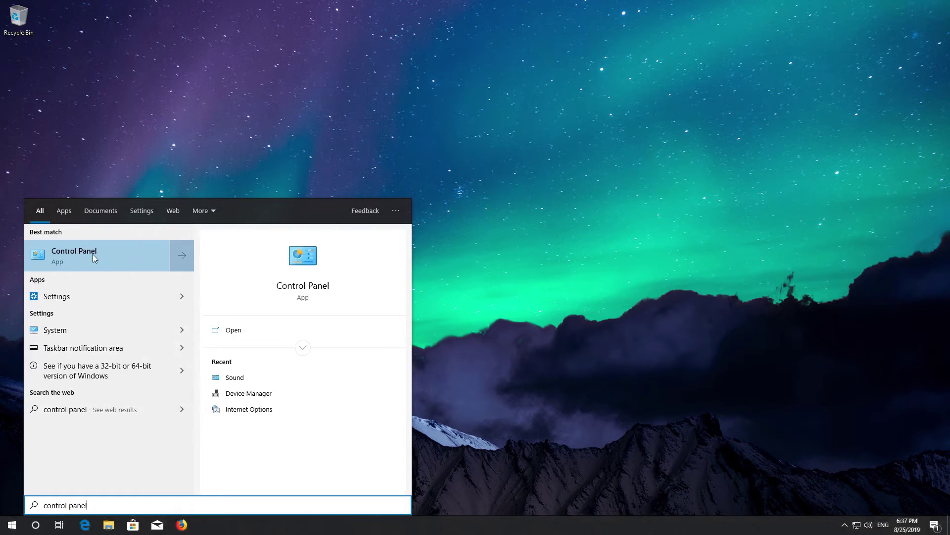
pyautogui.click(93, 255)
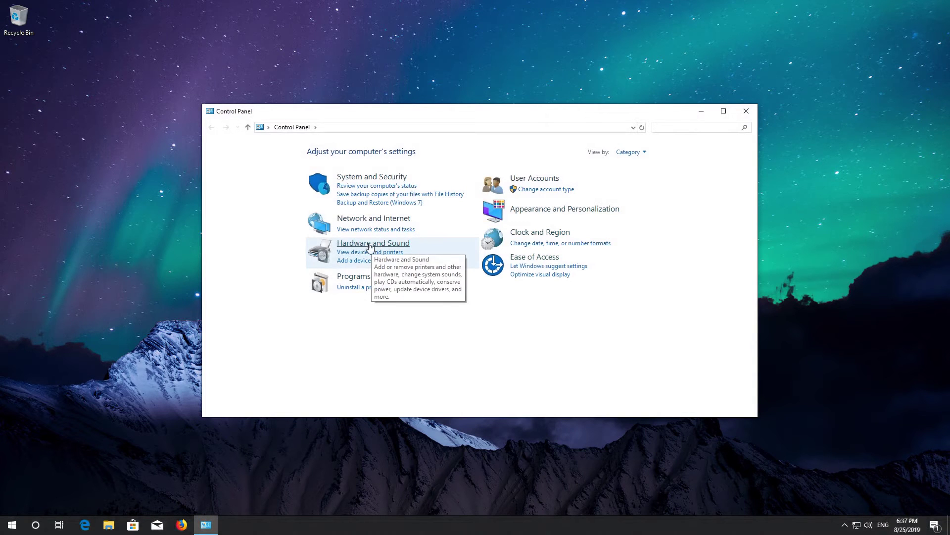
pyautogui.click(380, 244)
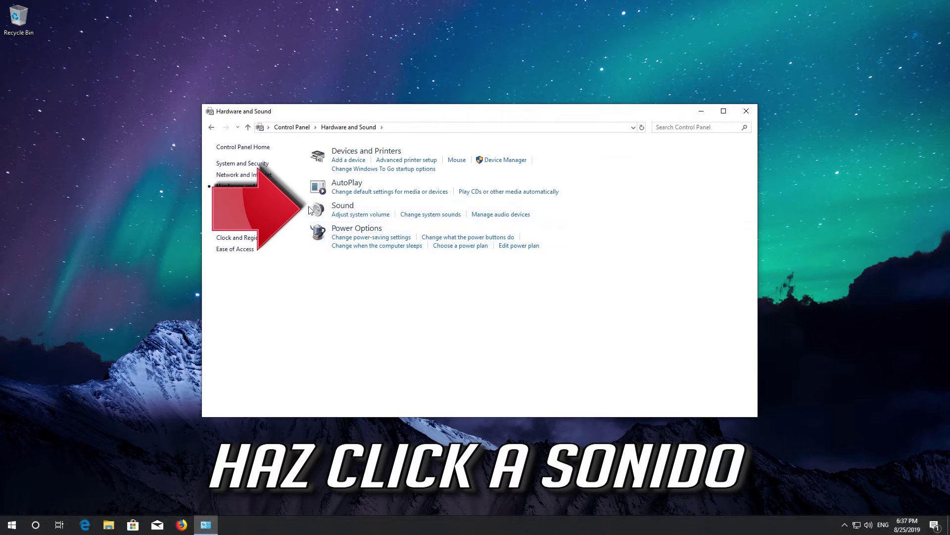
pyautogui.click(345, 209)
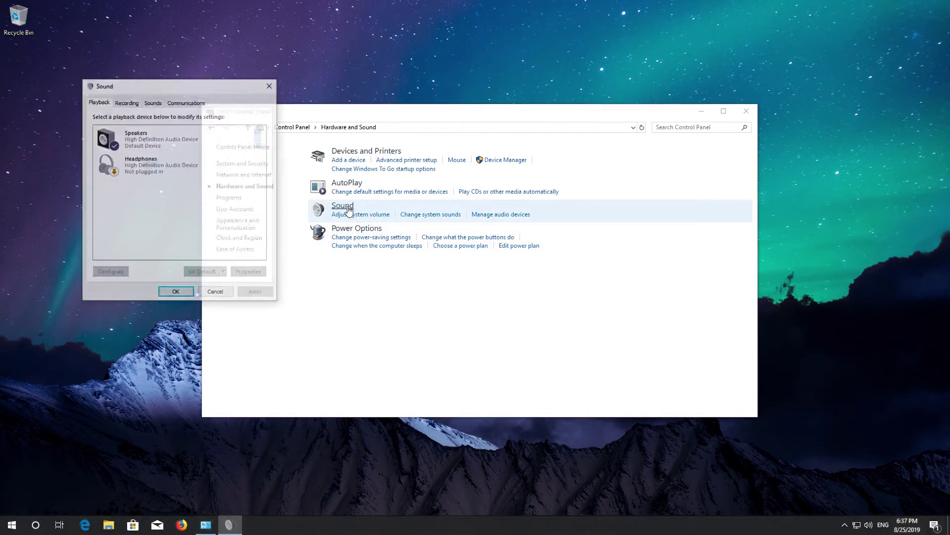
pyautogui.moveTo(203, 91); pyautogui.dragTo(494, 148)
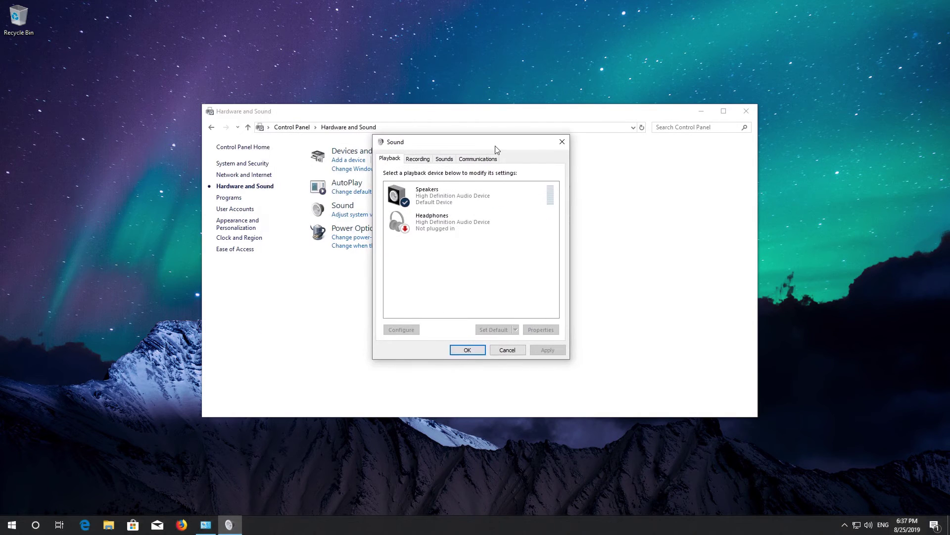
pyautogui.click(747, 111)
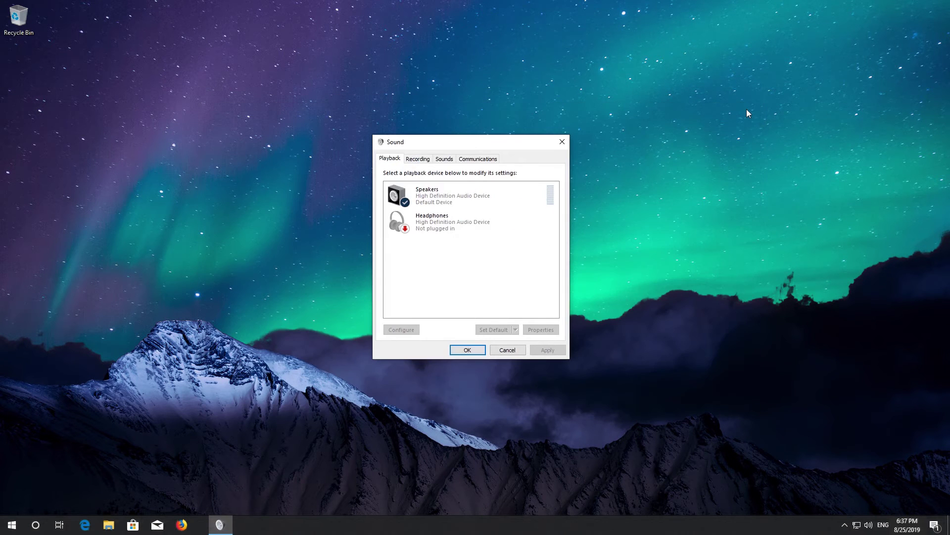
# Disable all enhancements in the Speakers playback device's properties and apply the change
pyautogui.click(499, 197)
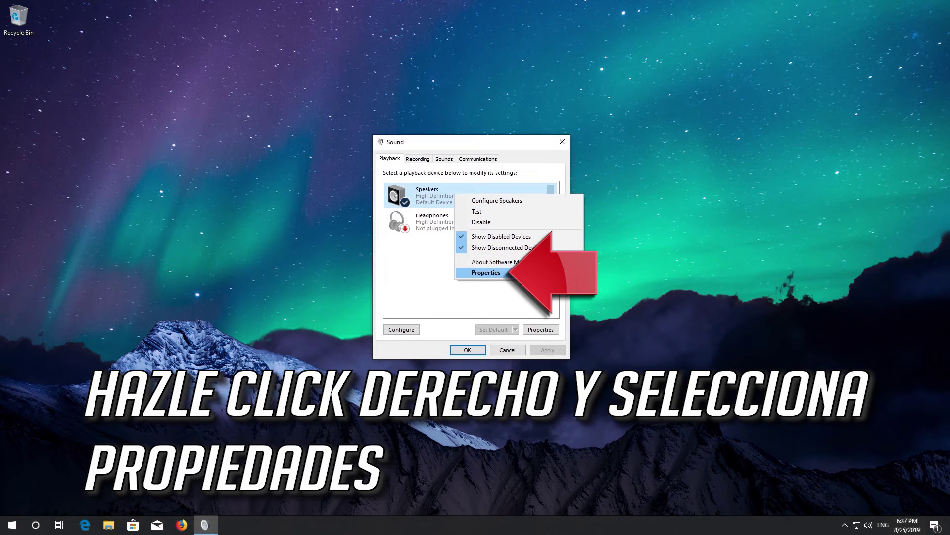
pyautogui.click(488, 273)
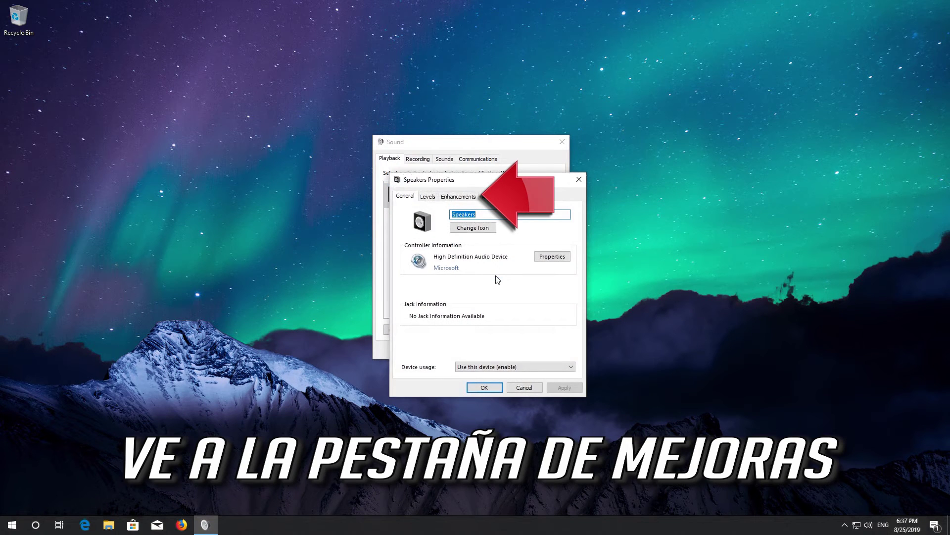
pyautogui.click(458, 196)
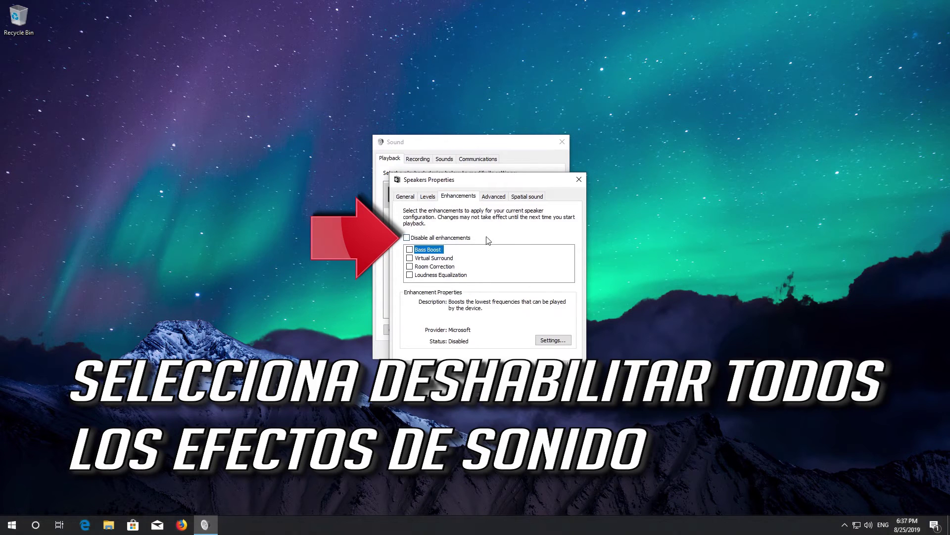
pyautogui.click(407, 239)
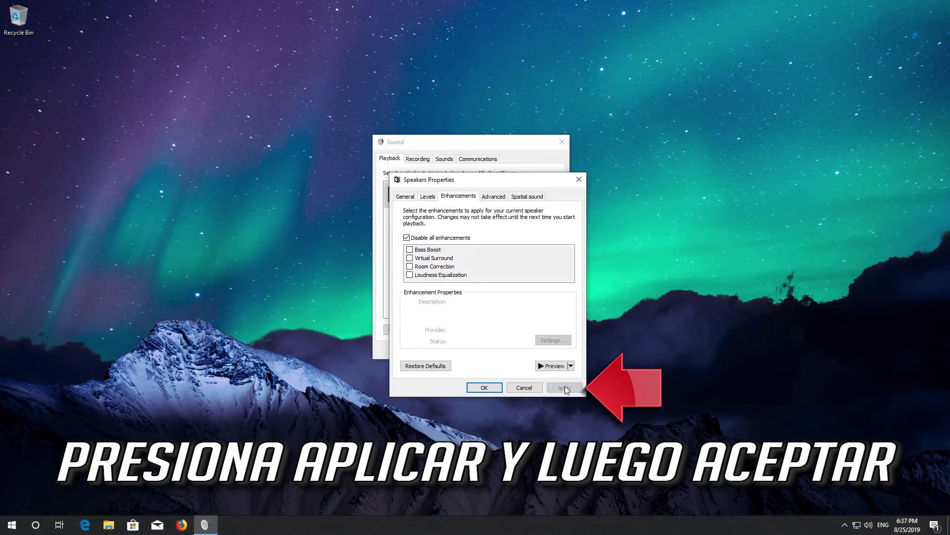
pyautogui.click(487, 386)
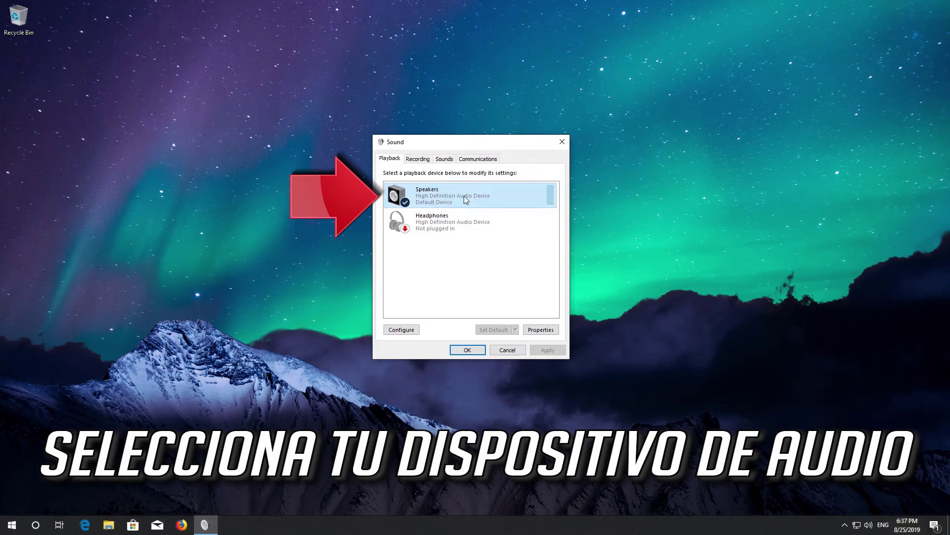
# Check the Speakers playback device's default format and exclusive mode settings, accept them and close the Sound settings
pyautogui.rightClick(492, 195)
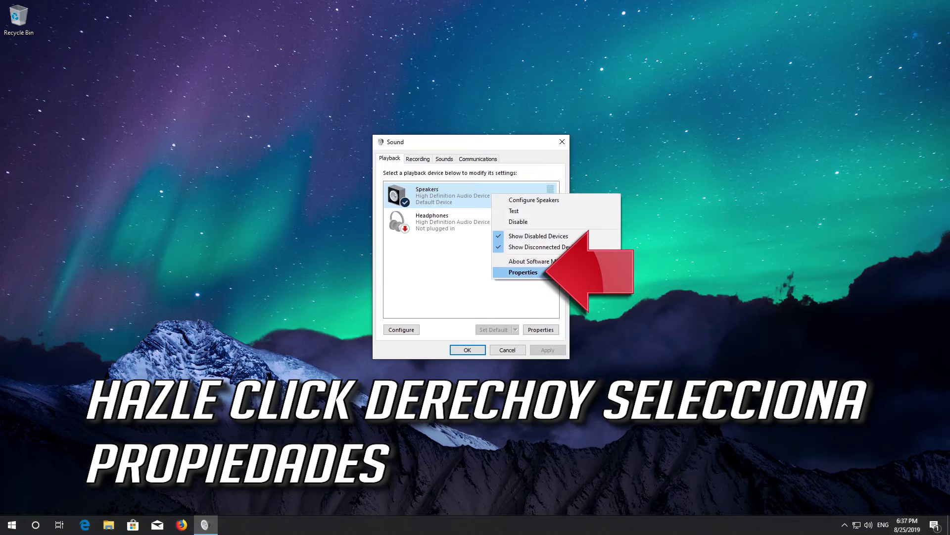
pyautogui.click(556, 271)
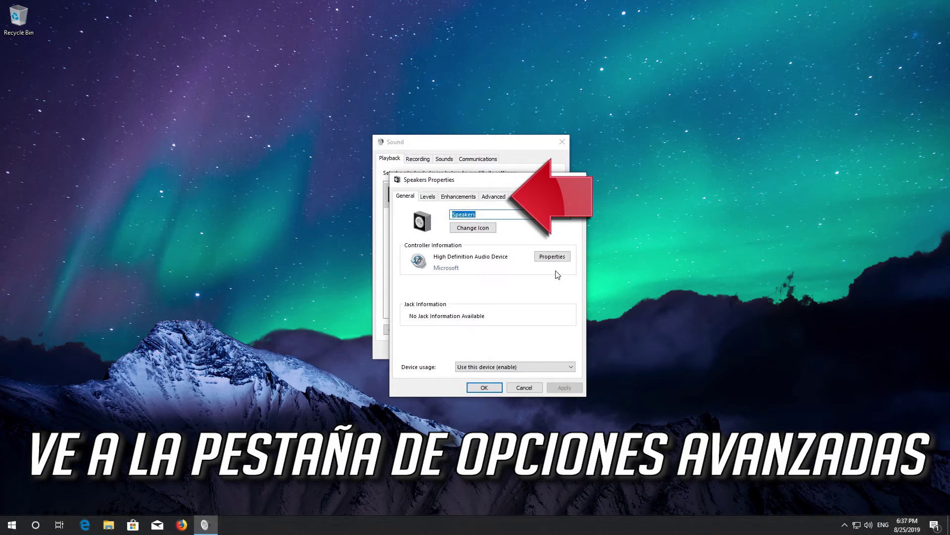
pyautogui.click(494, 197)
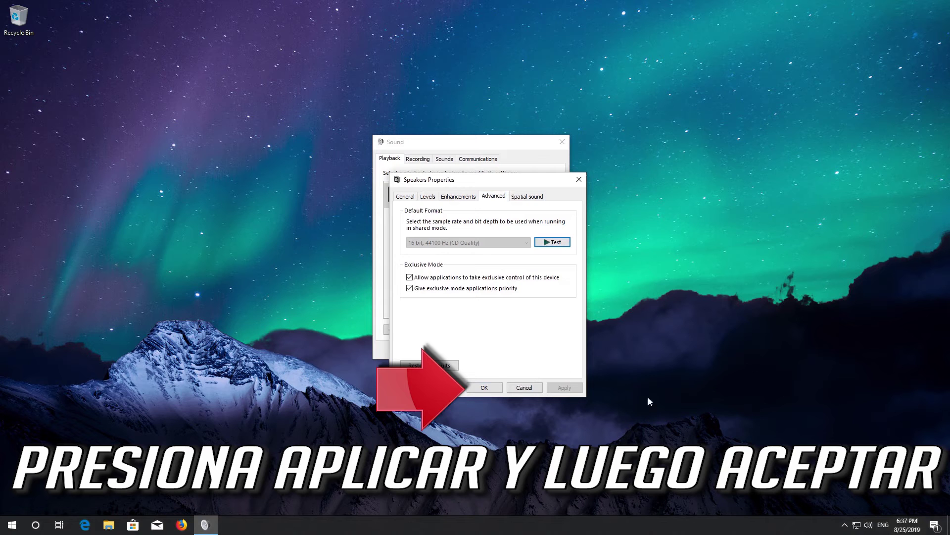
pyautogui.click(484, 388)
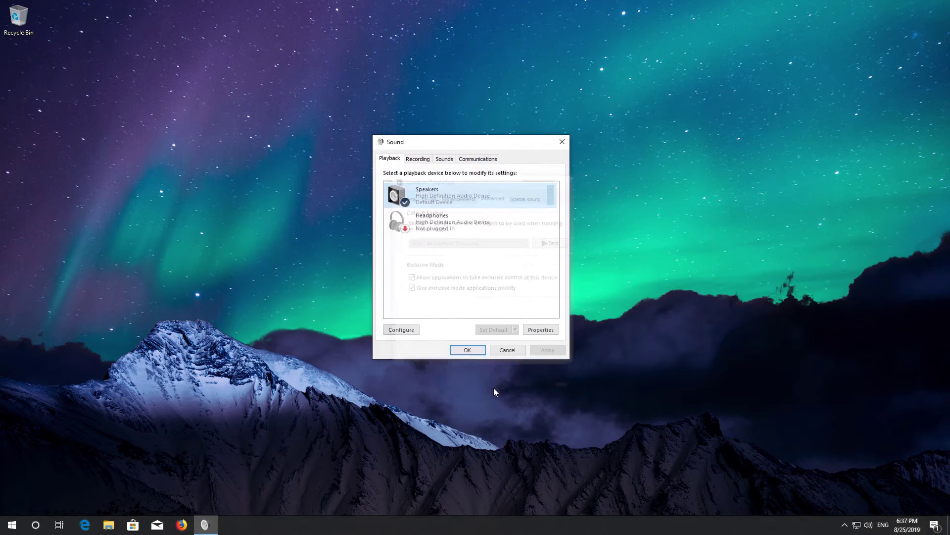
pyautogui.click(468, 352)
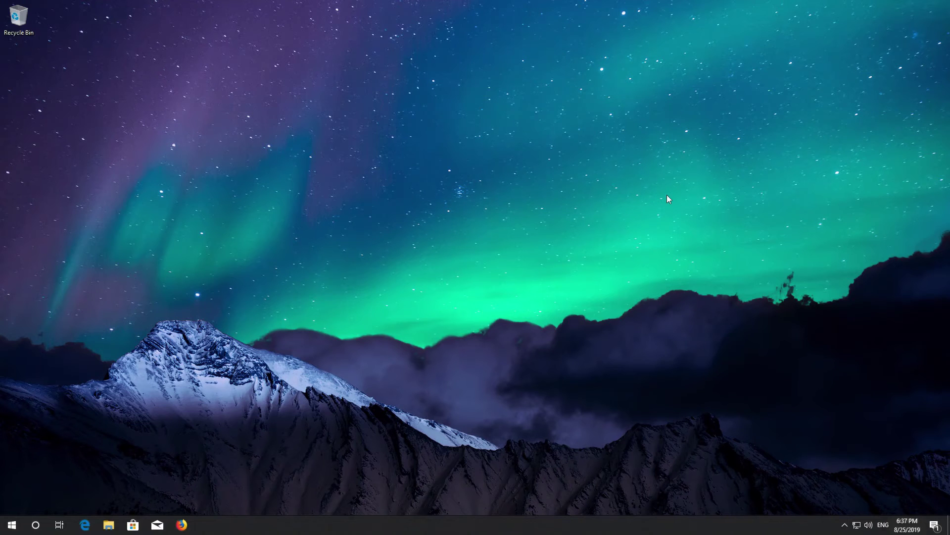
# Open the Sound page in the System category of Windows Settings
pyautogui.press('super')
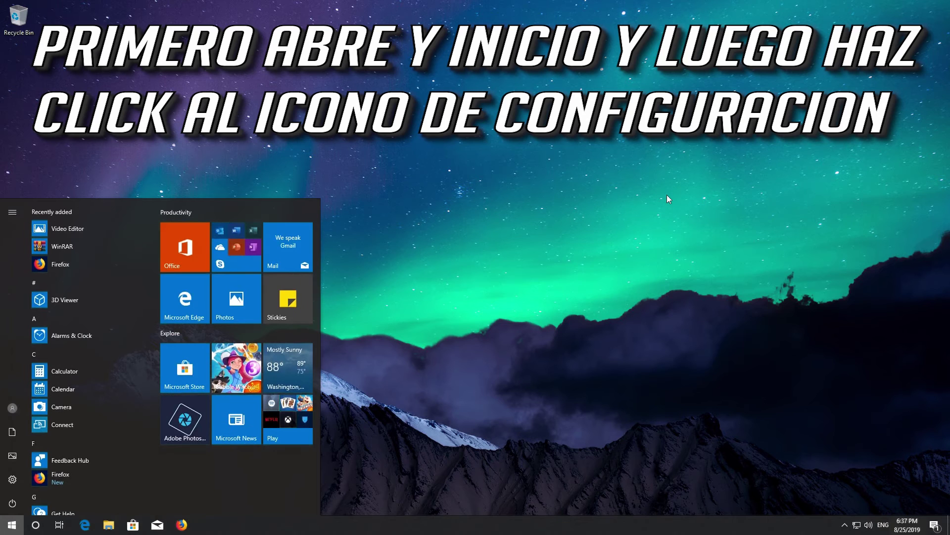
pyautogui.click(11, 479)
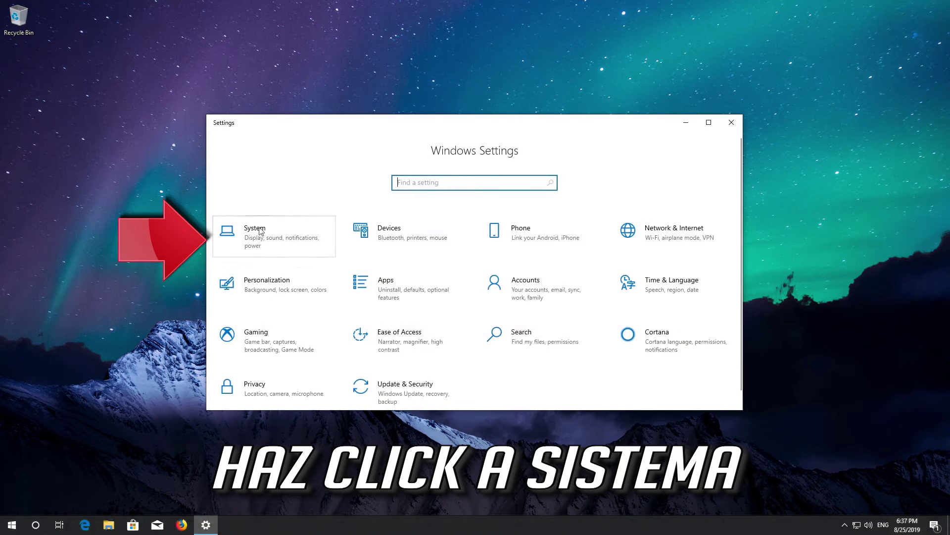
pyautogui.click(272, 251)
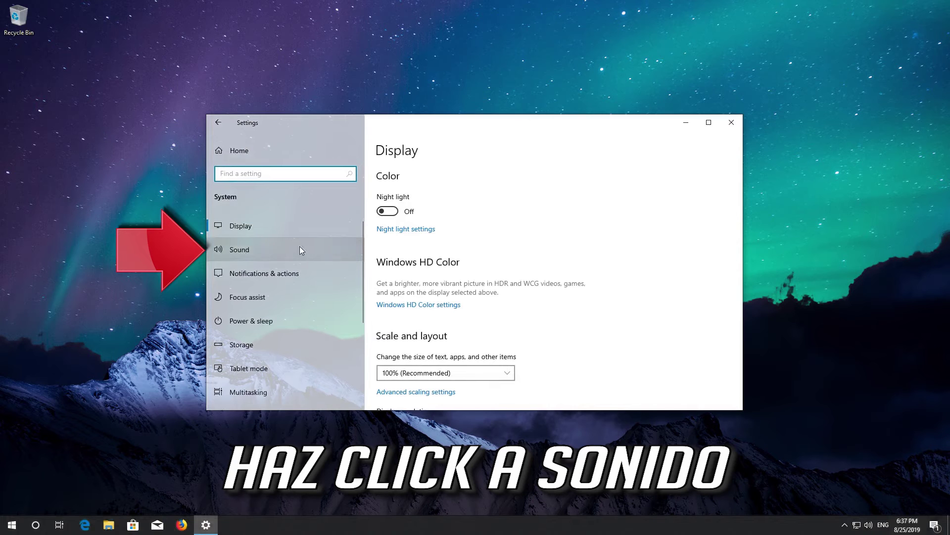
pyautogui.click(254, 253)
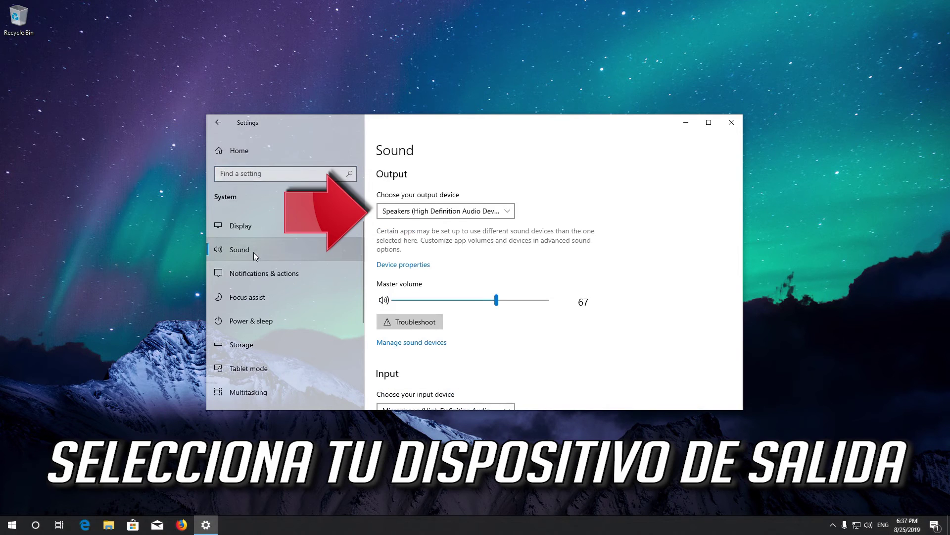
# Keep Speakers (High Definition Audio Device) as the output device and run the Playing Audio troubleshooter on it
pyautogui.click(504, 214)
pyautogui.click(493, 210)
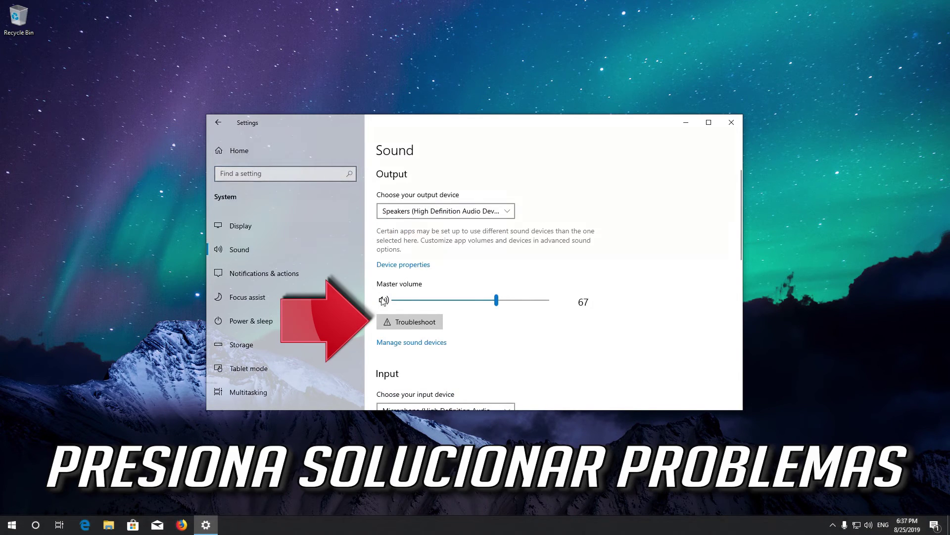
pyautogui.click(419, 323)
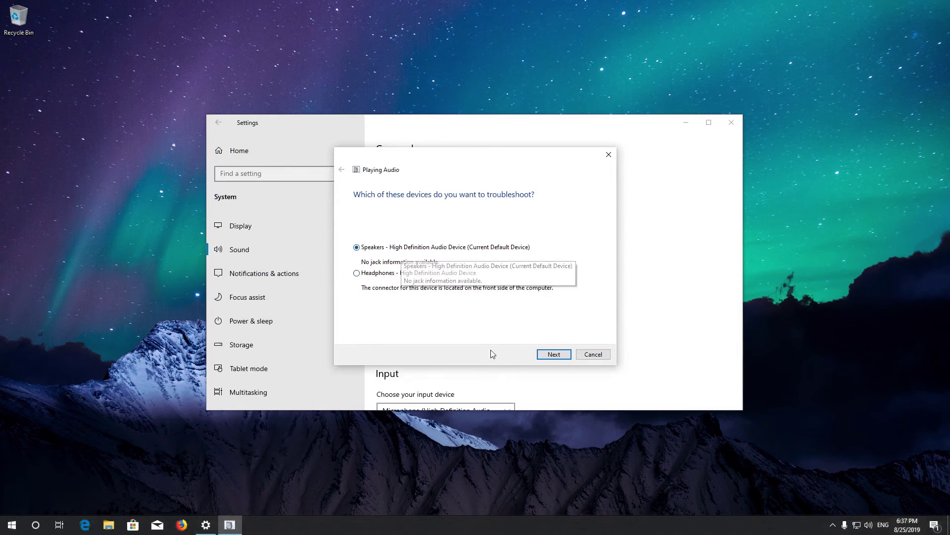
pyautogui.click(553, 355)
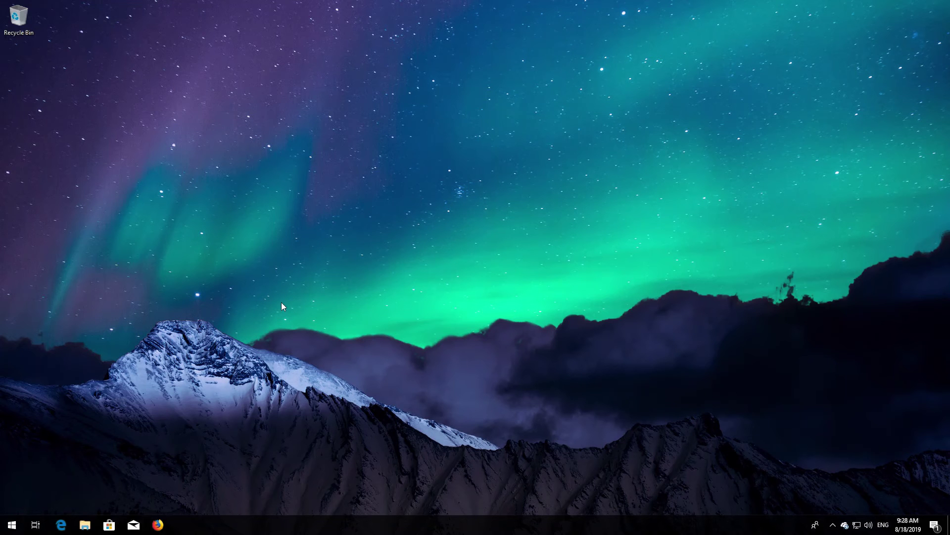
# Search Windows for "recovery options", open the Recovery settings and restart the PC into Advanced startup
pyautogui.press('super')
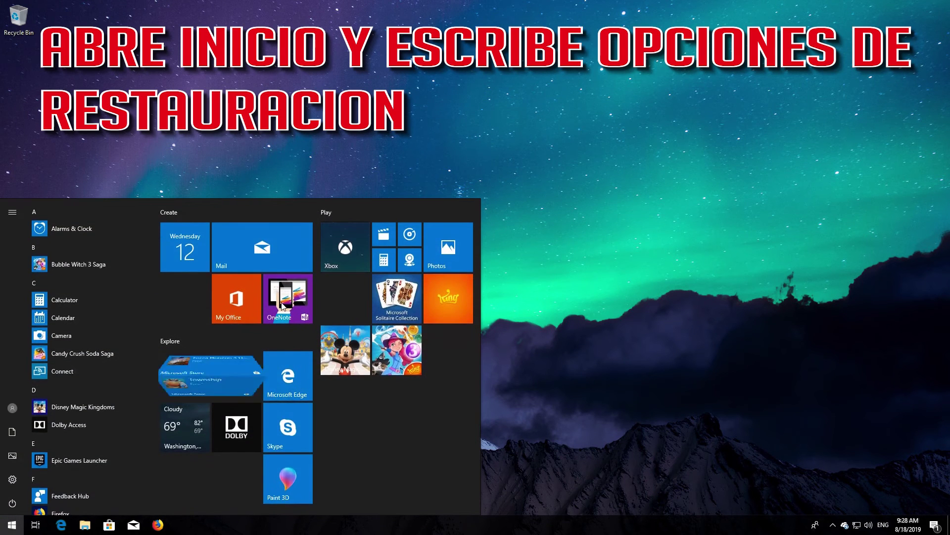
pyautogui.write('recovery')
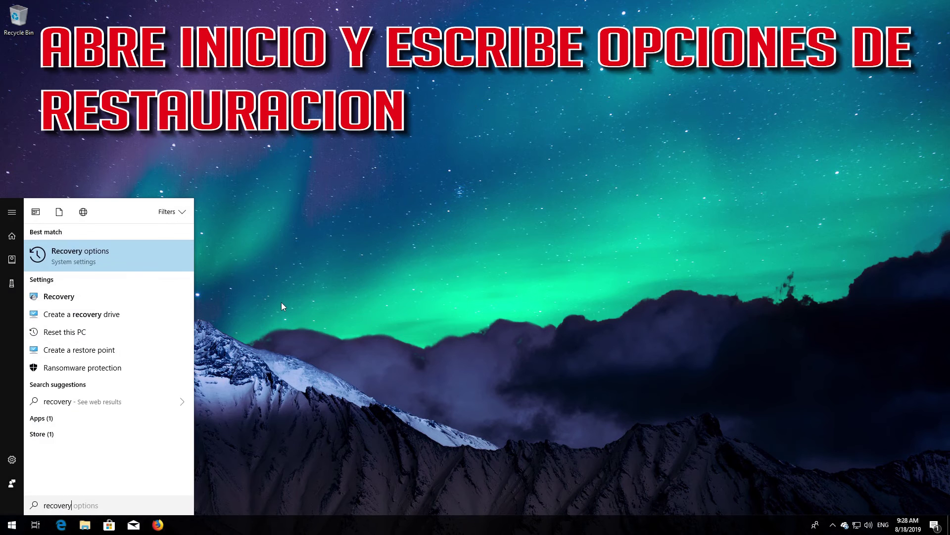
pyautogui.write(' options')
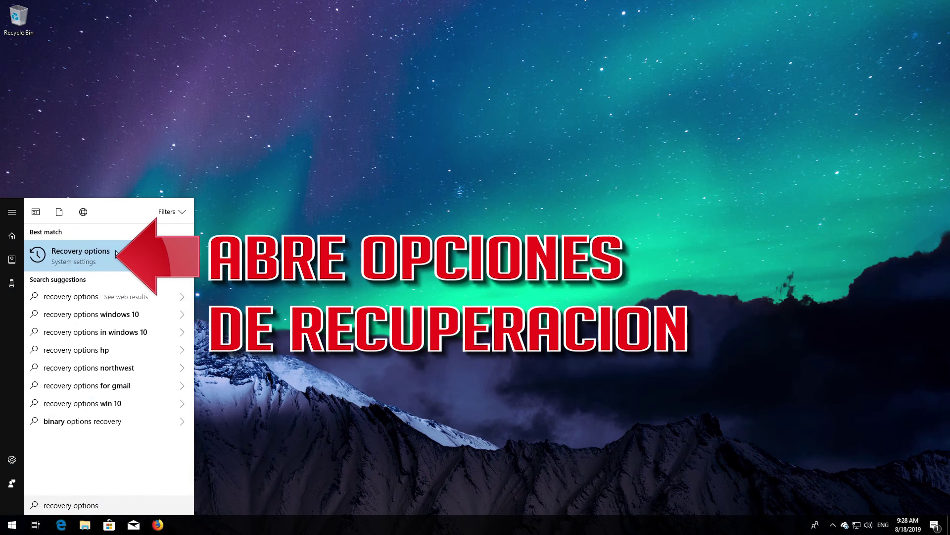
pyautogui.click(92, 258)
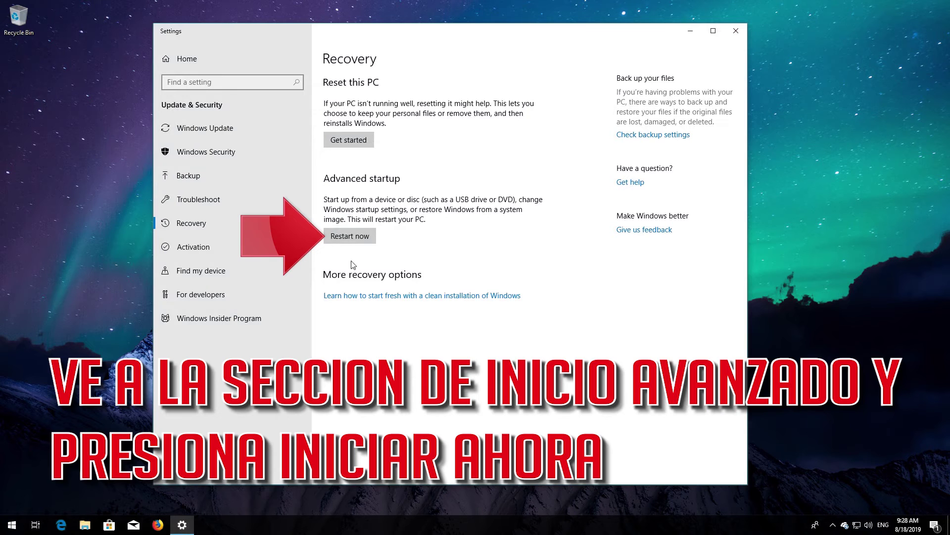
pyautogui.click(333, 238)
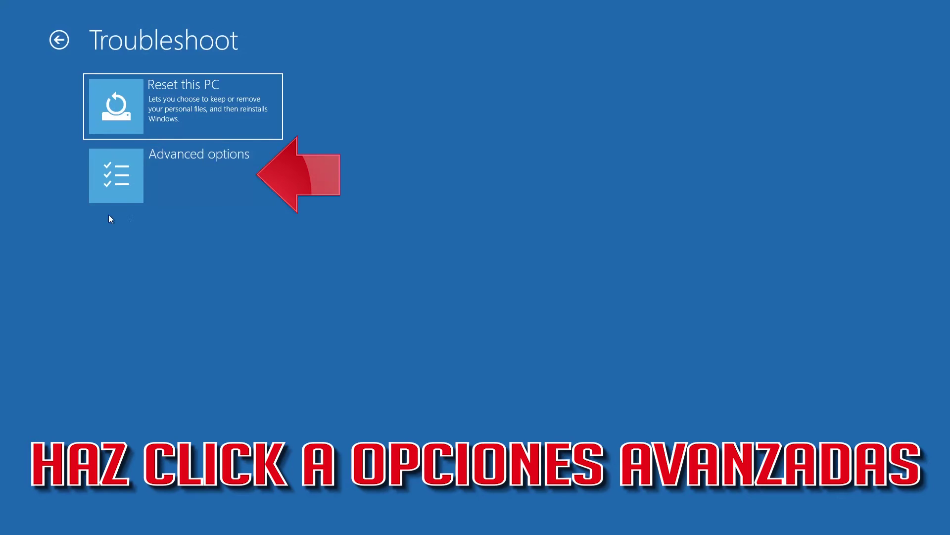
# Start System Restore from the advanced troubleshooting options, choosing the user account and the US keyboard layout
pyautogui.click(204, 176)
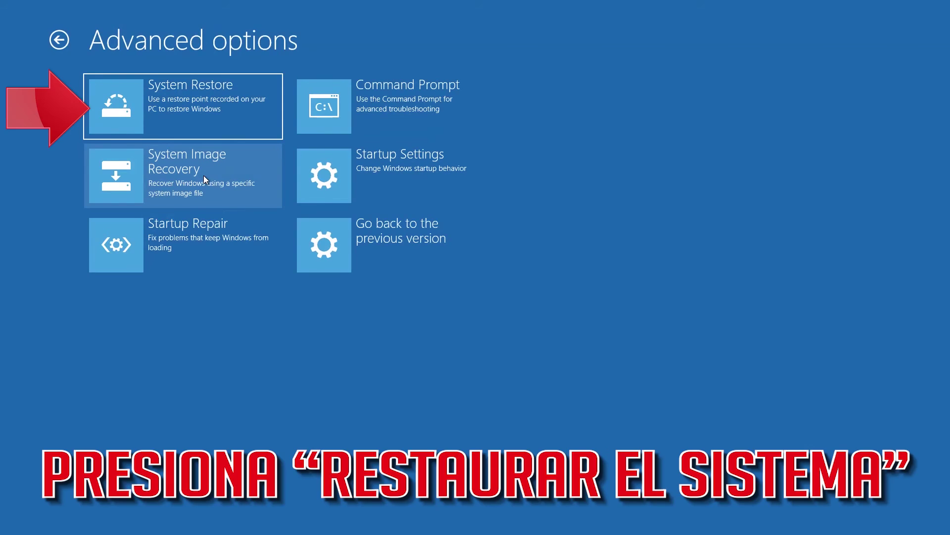
pyautogui.click(233, 98)
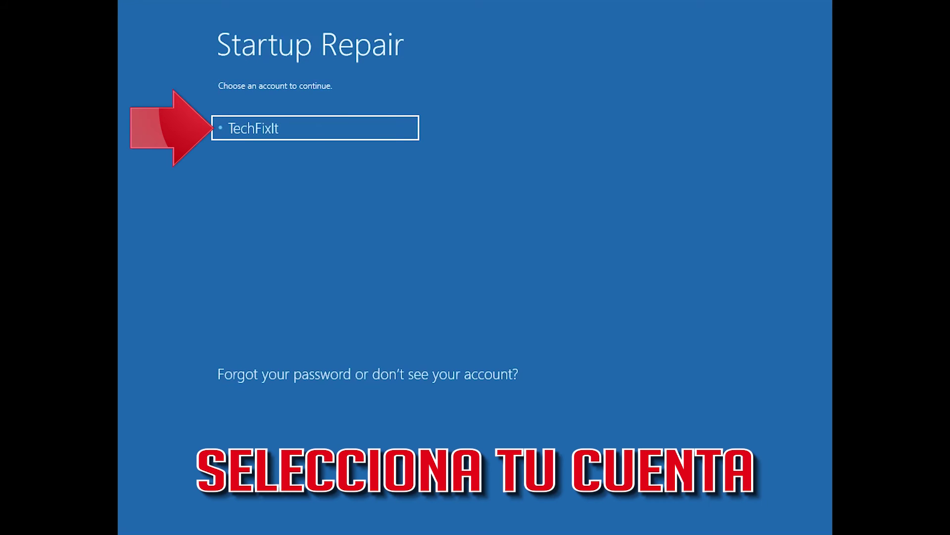
pyautogui.click(319, 129)
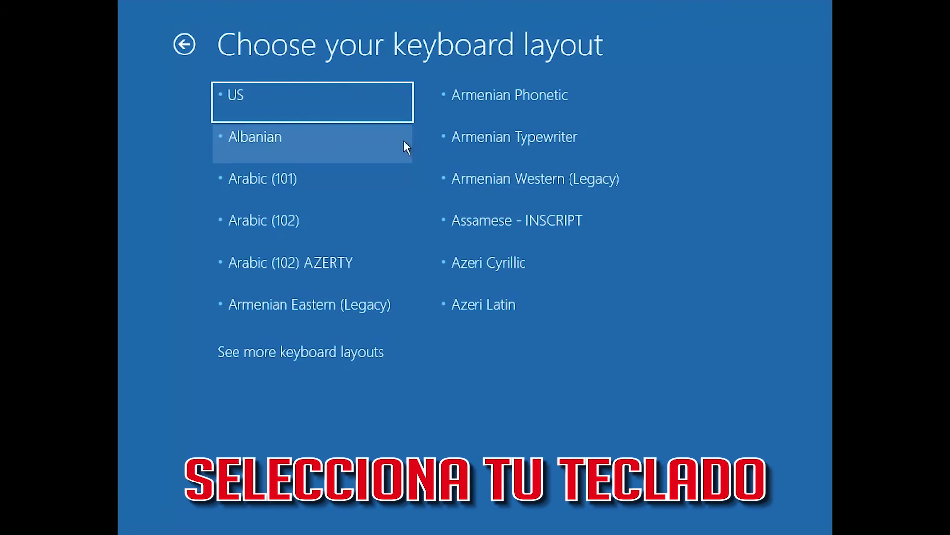
pyautogui.click(267, 115)
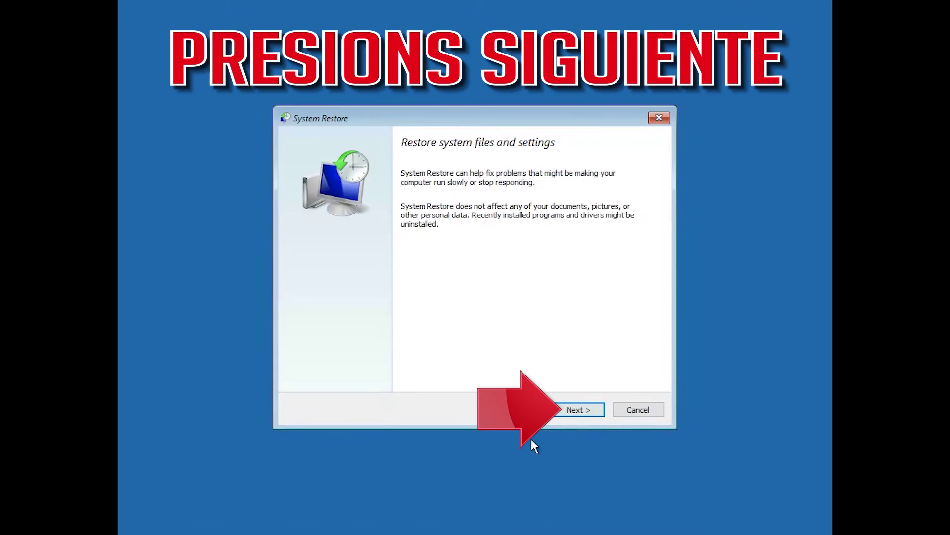
# Restore the system to the manual restore point from 5/29/2019 3:47:37 PM and restart the computer
pyautogui.click(578, 411)
pyautogui.click(517, 230)
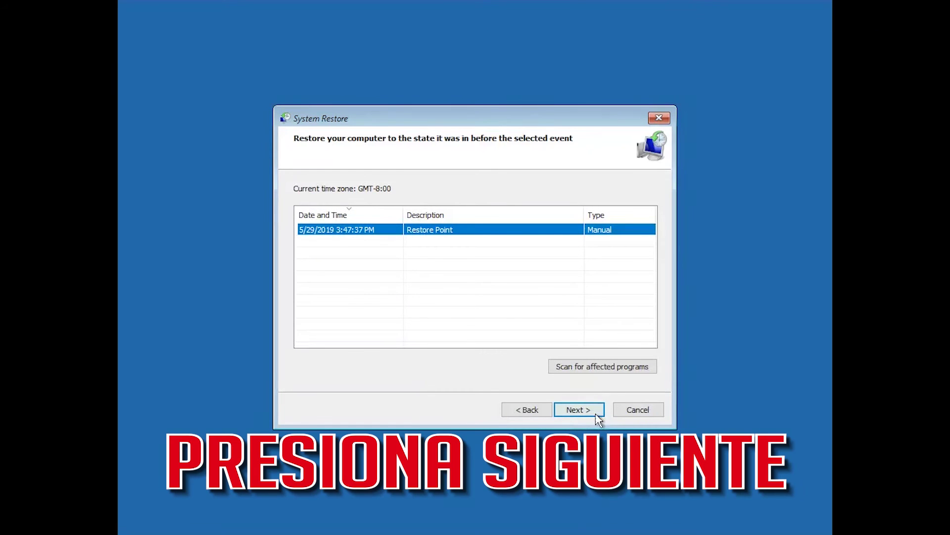
pyautogui.click(579, 410)
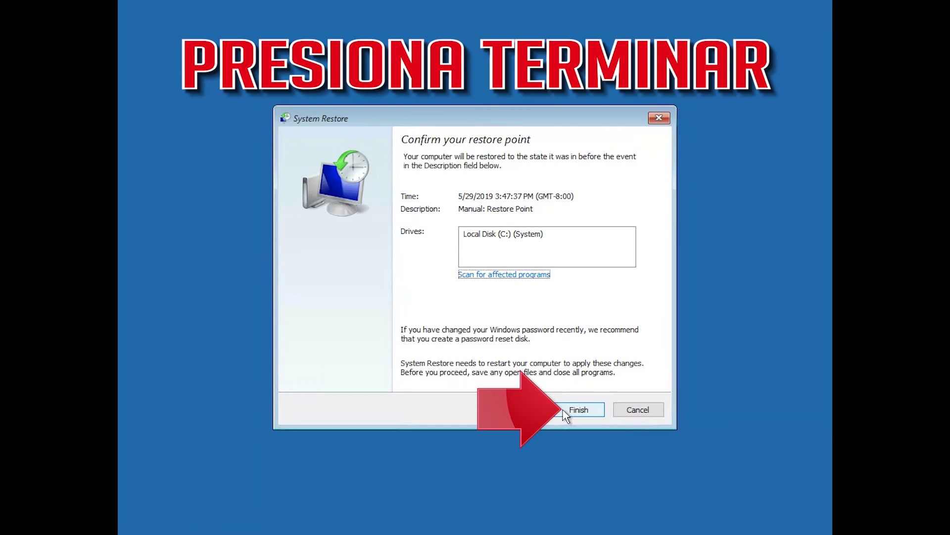
pyautogui.click(566, 413)
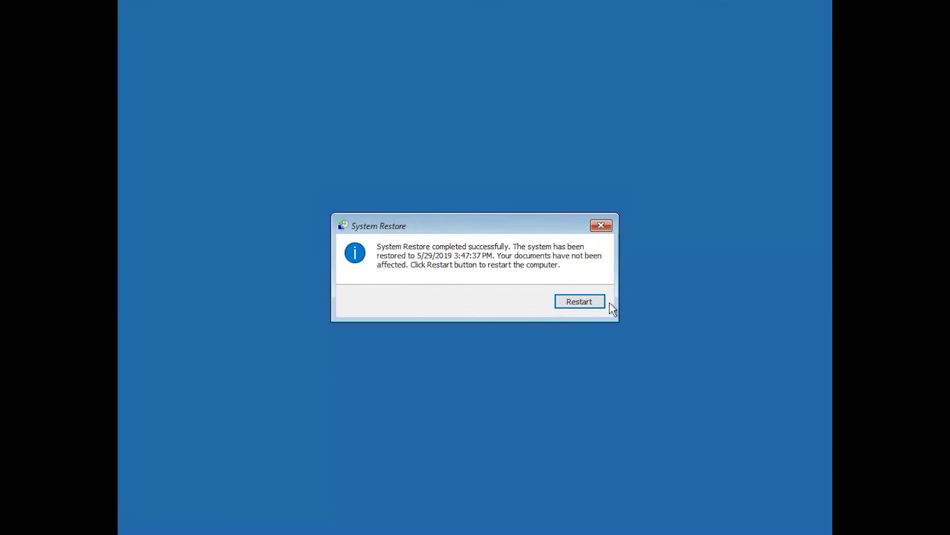
pyautogui.click(577, 304)
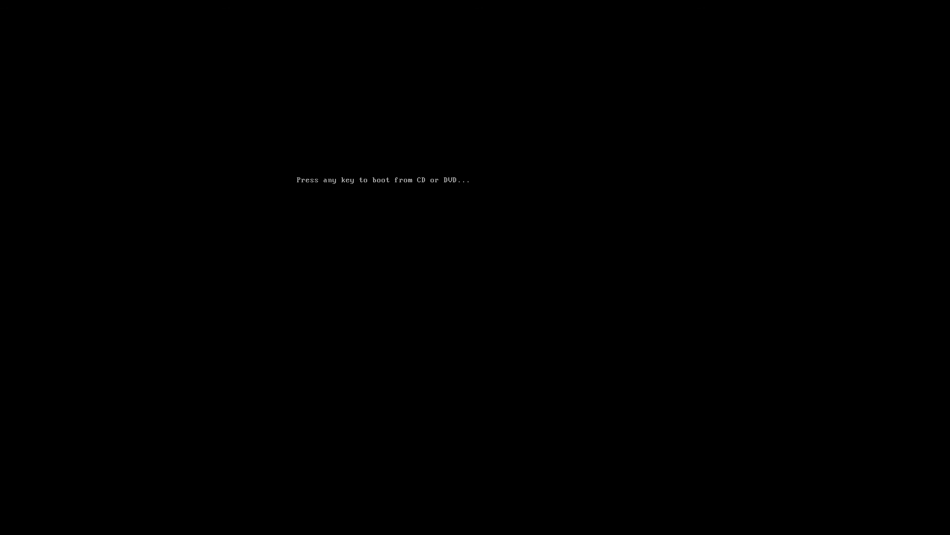